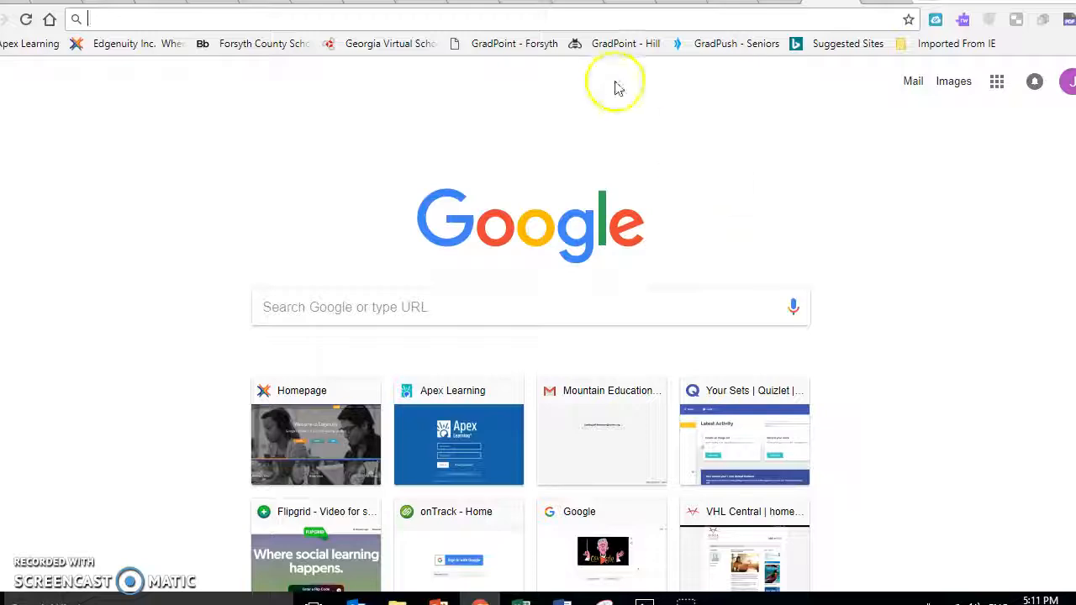
Load flipgrid.com in Chrome from the address bar's autocomplete suggestion.
click(555, 19)
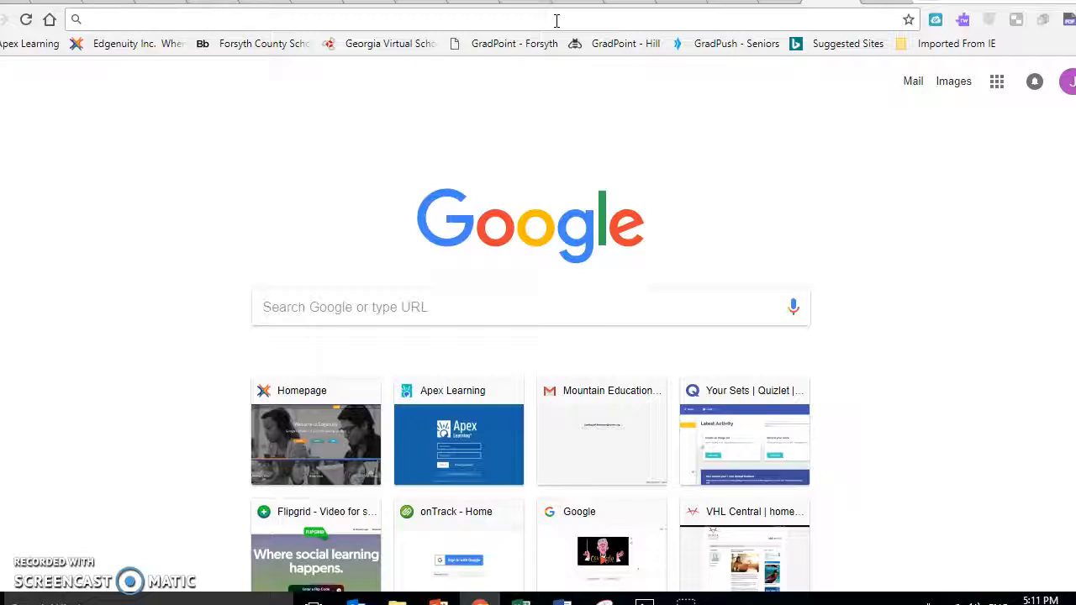
text(flig)
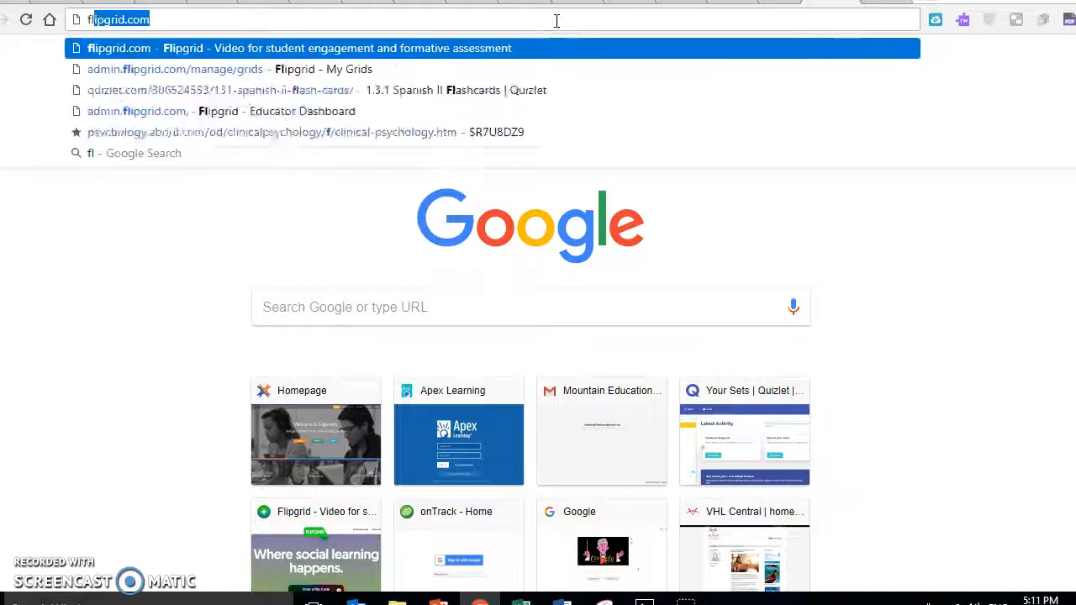
key(BackSpace)
text(p)
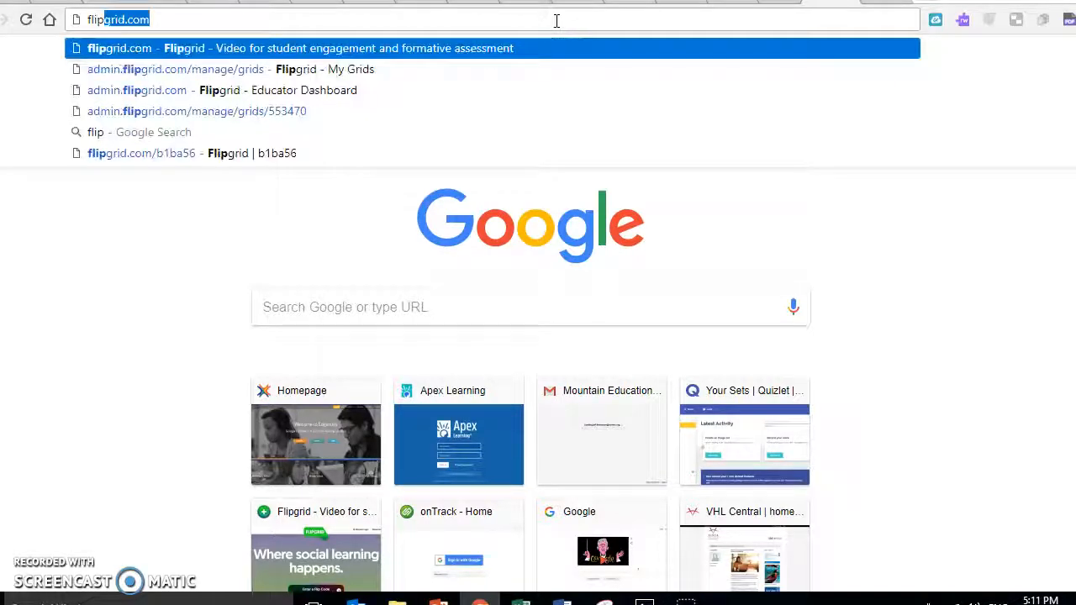
key(Return)
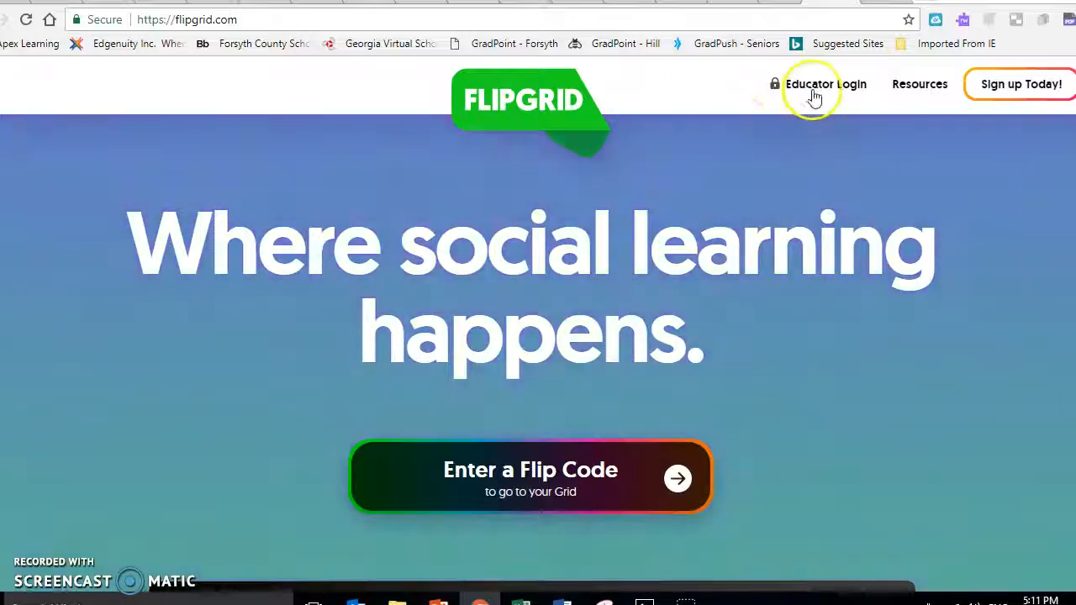
Log in through Educator Login with the account e-mail and password.
click(843, 92)
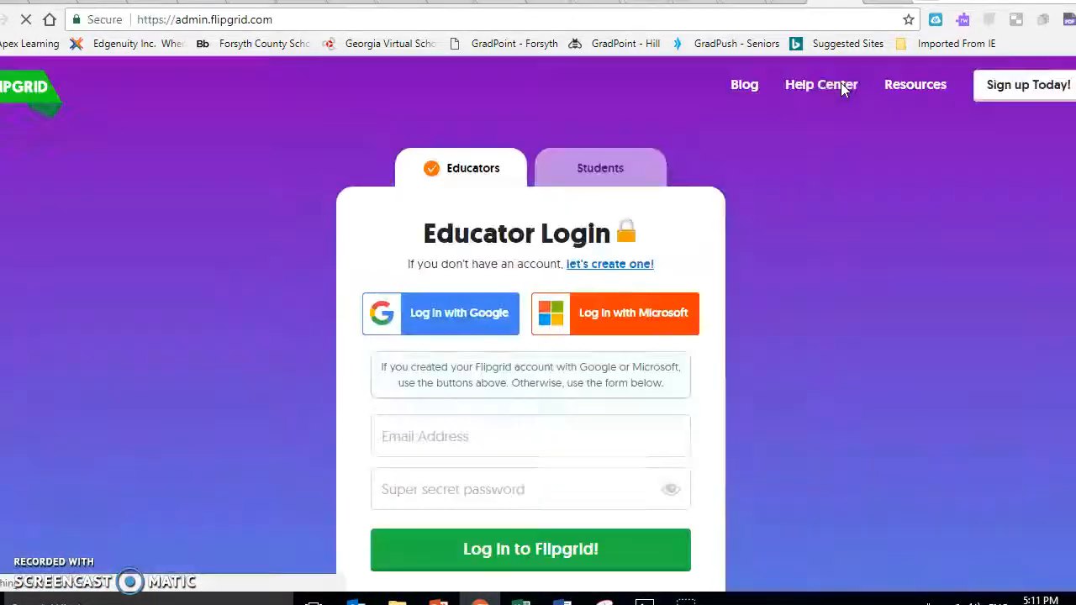
click(466, 437)
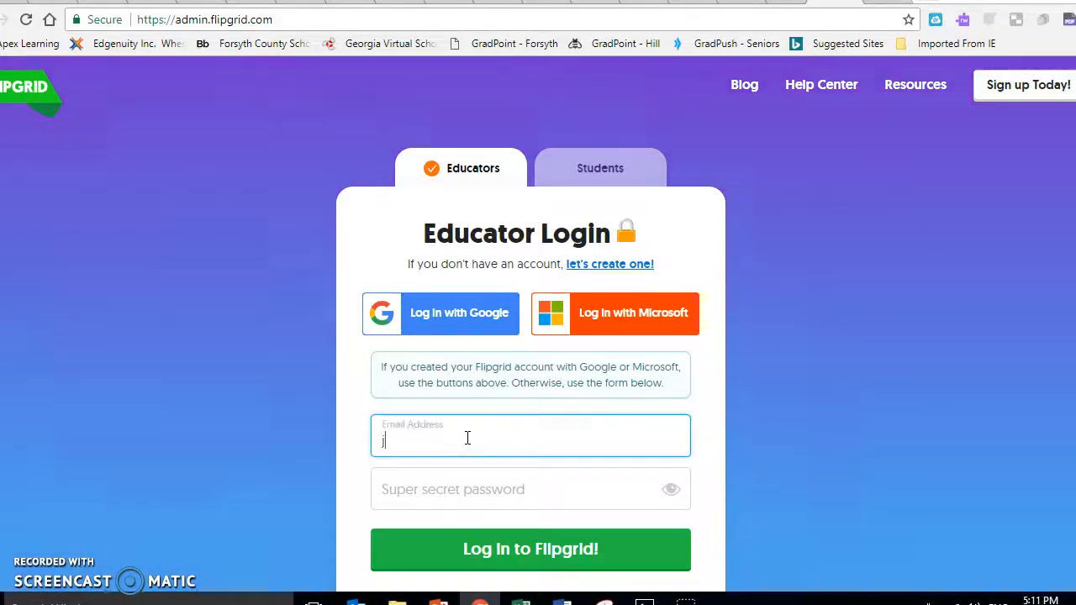
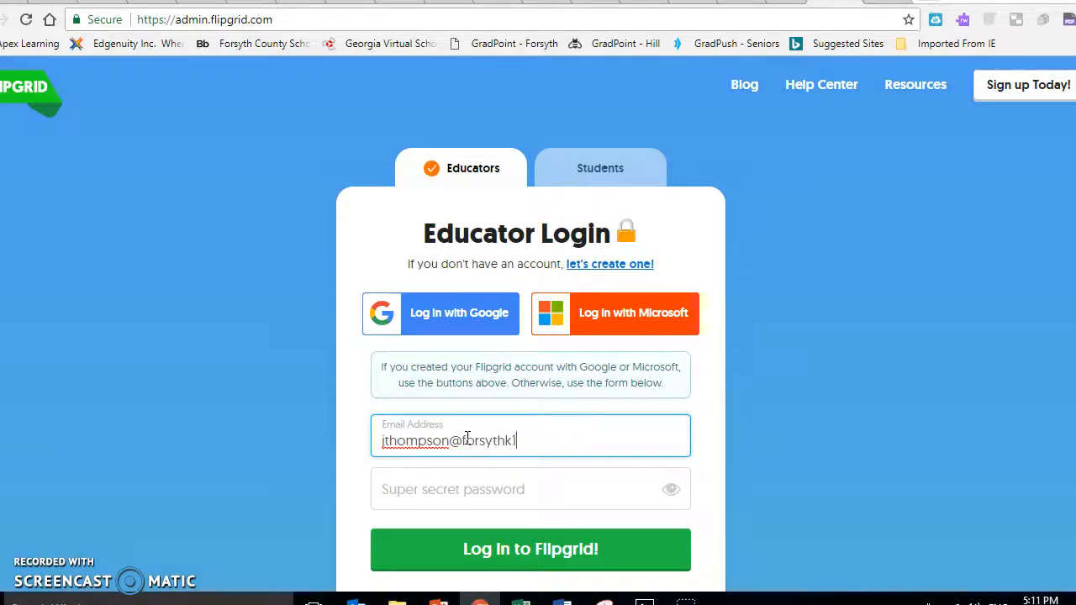
key(Tab)
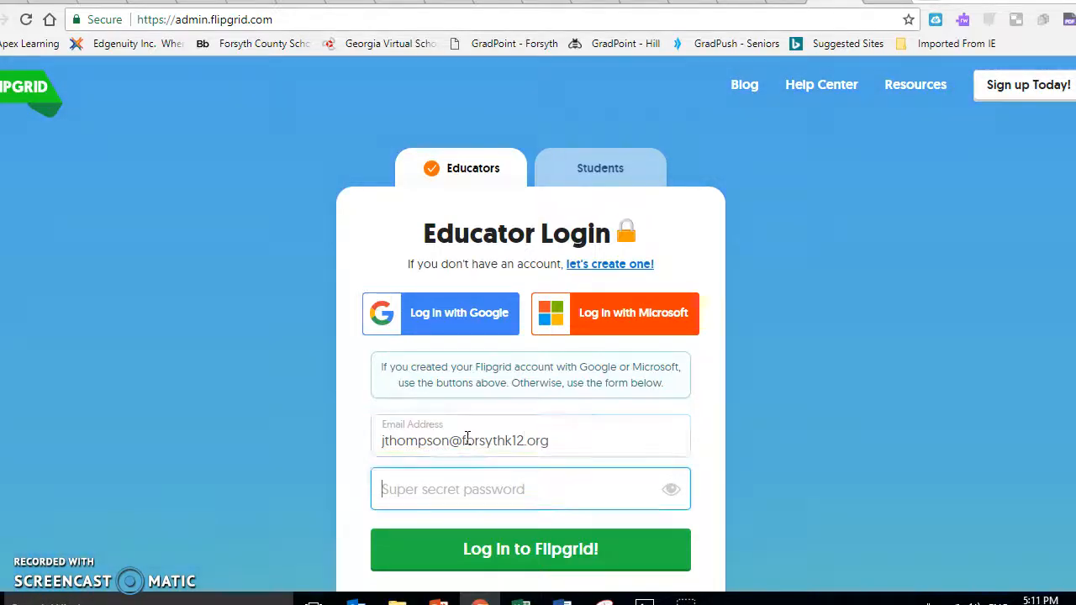
click(671, 489)
click(569, 495)
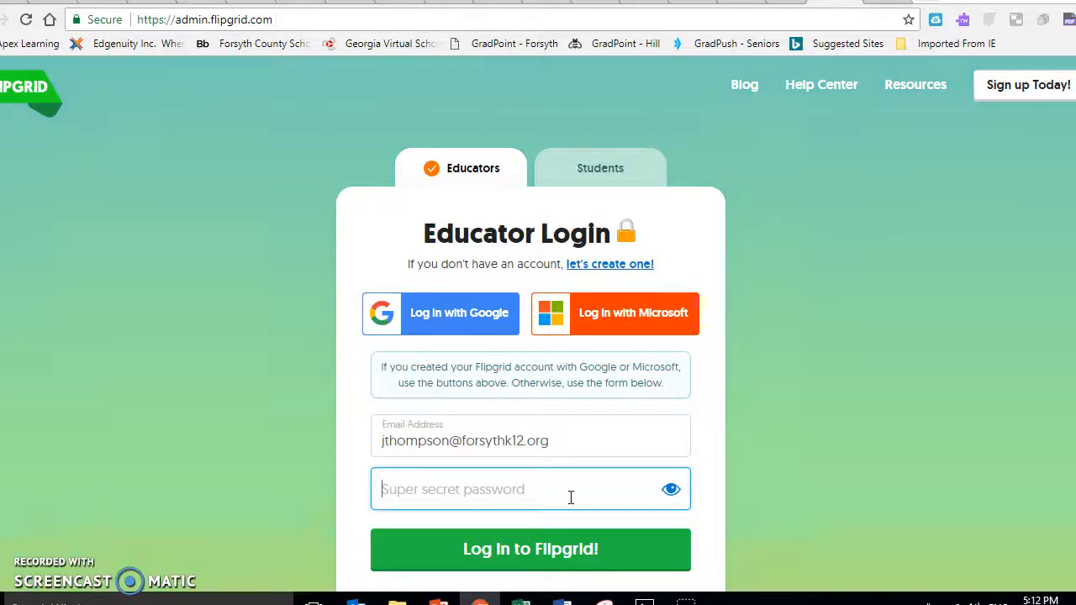
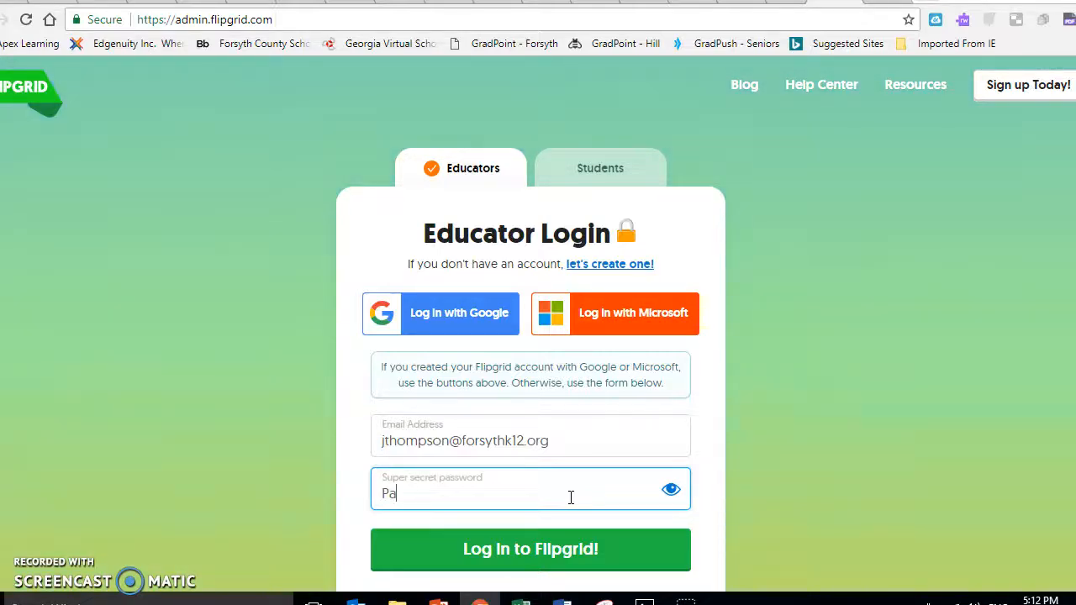
click(524, 552)
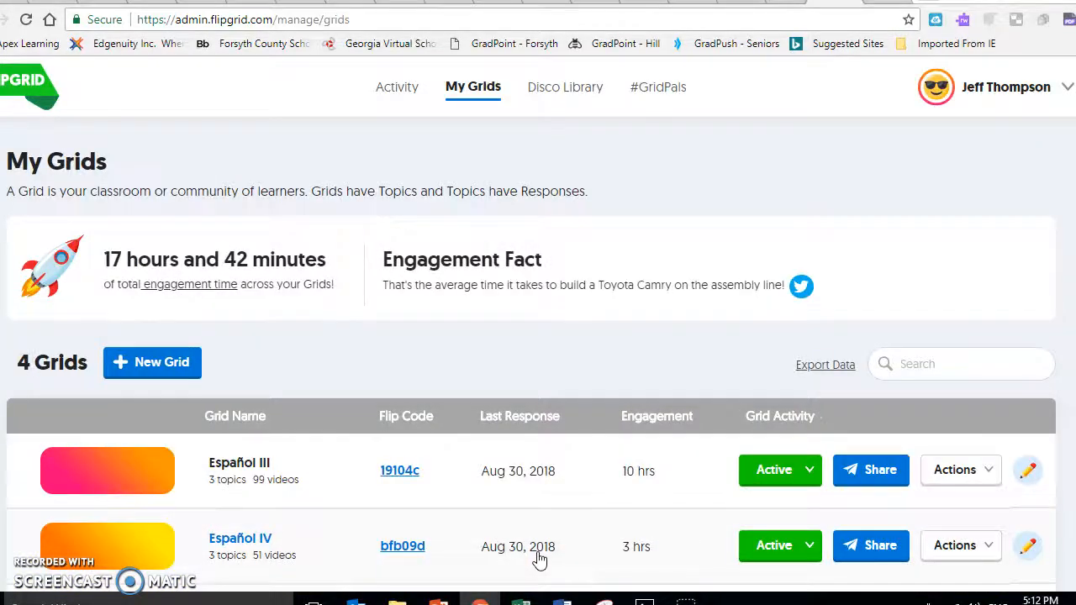
Scroll down My Grids and open the Español I grid.
scroll(540, 559, down, 3)
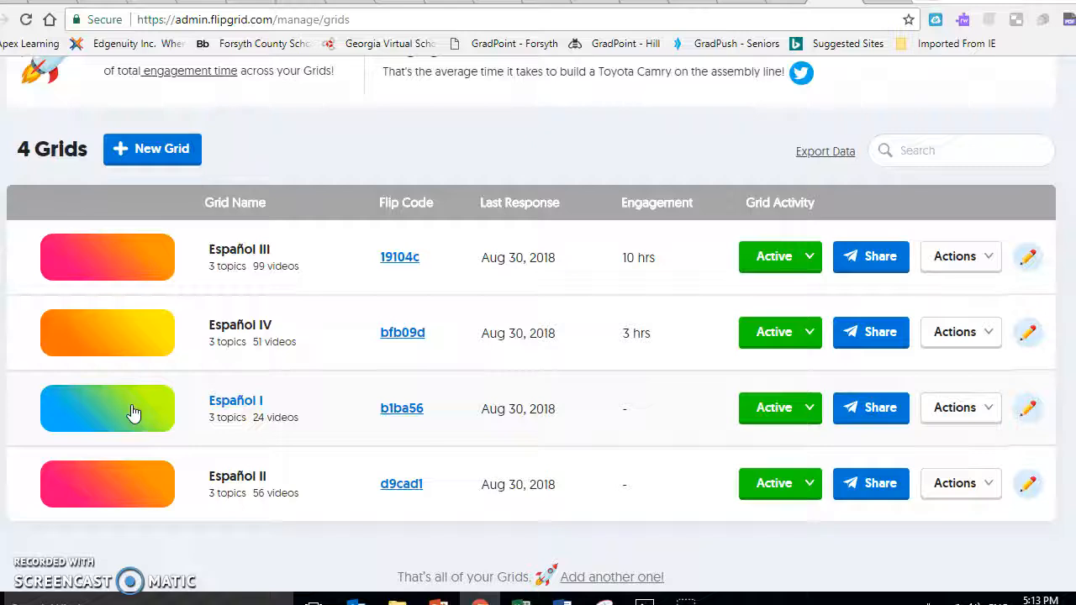
click(133, 413)
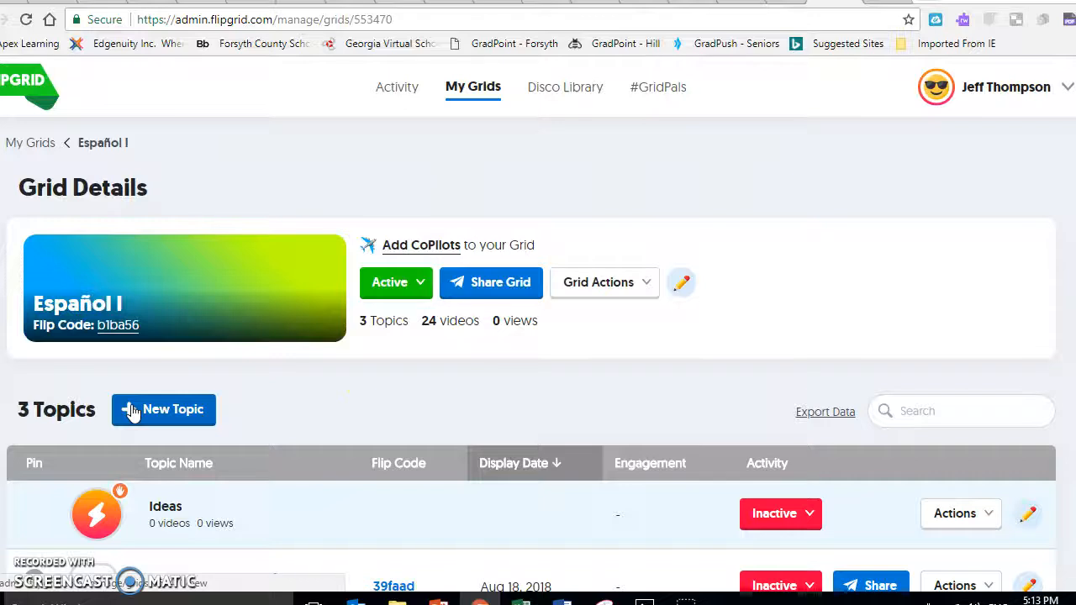
Open the 'Unidad I Presentación' topic from Español I's topic list.
scroll(685, 384, down, 1)
scroll(685, 384, down, 3)
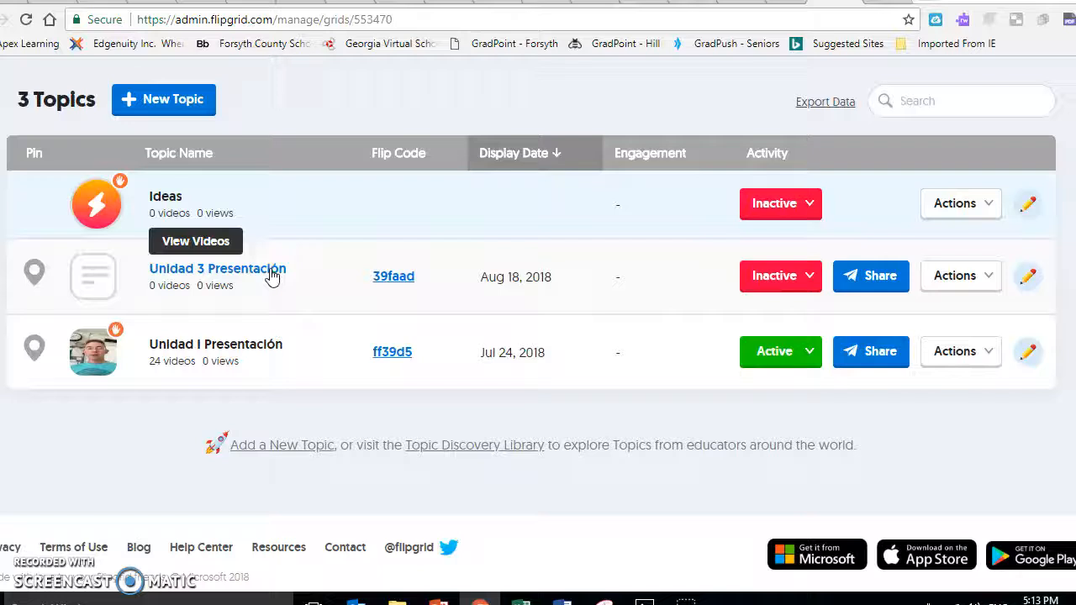
click(243, 351)
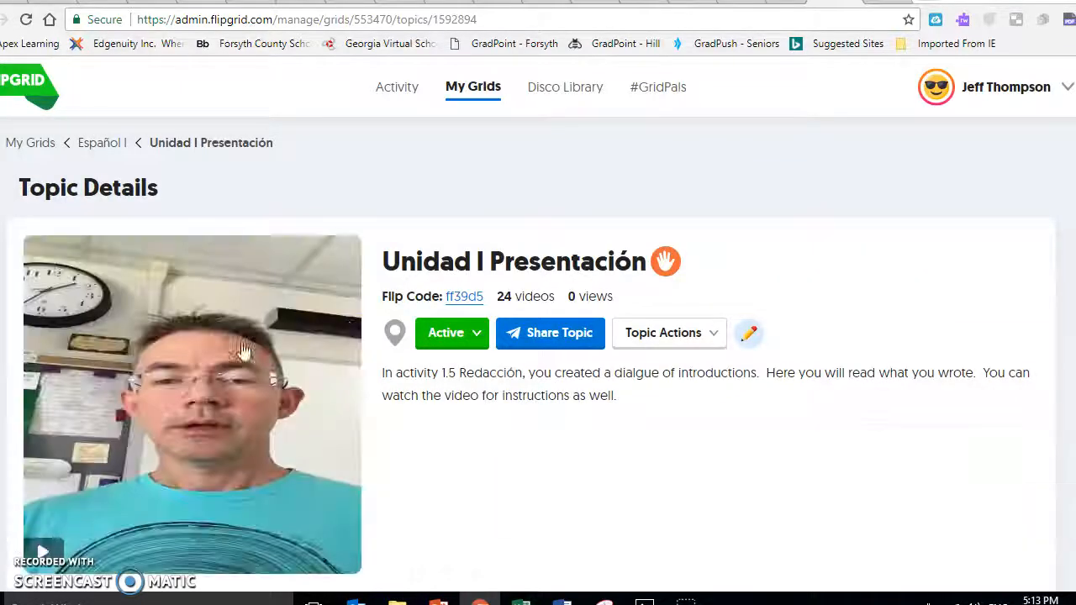
Scroll to the 24 Videos list and open the third student's response.
scroll(603, 475, down, 8)
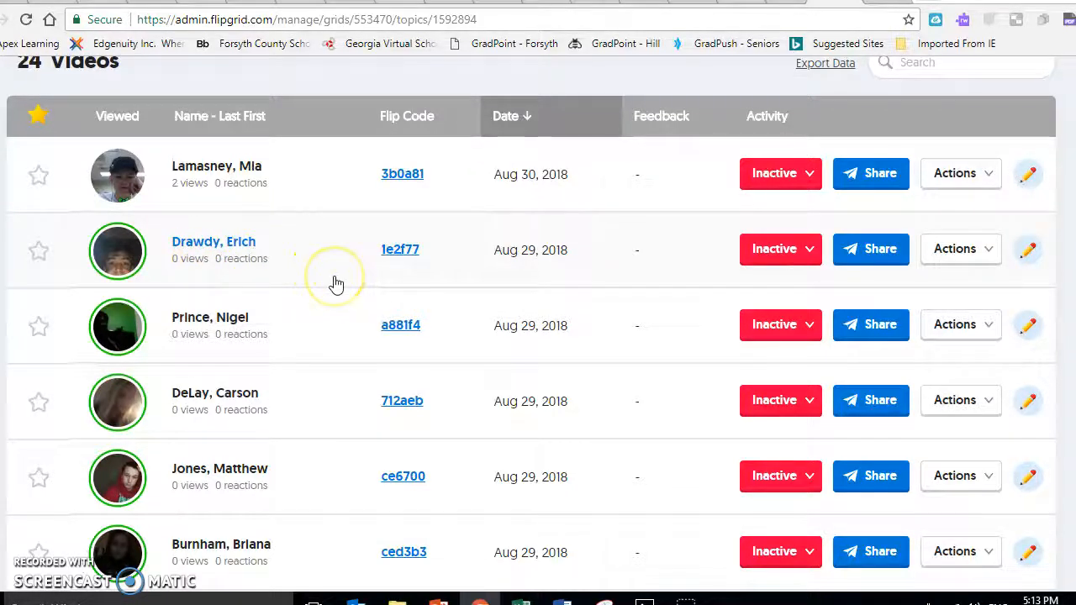
click(230, 318)
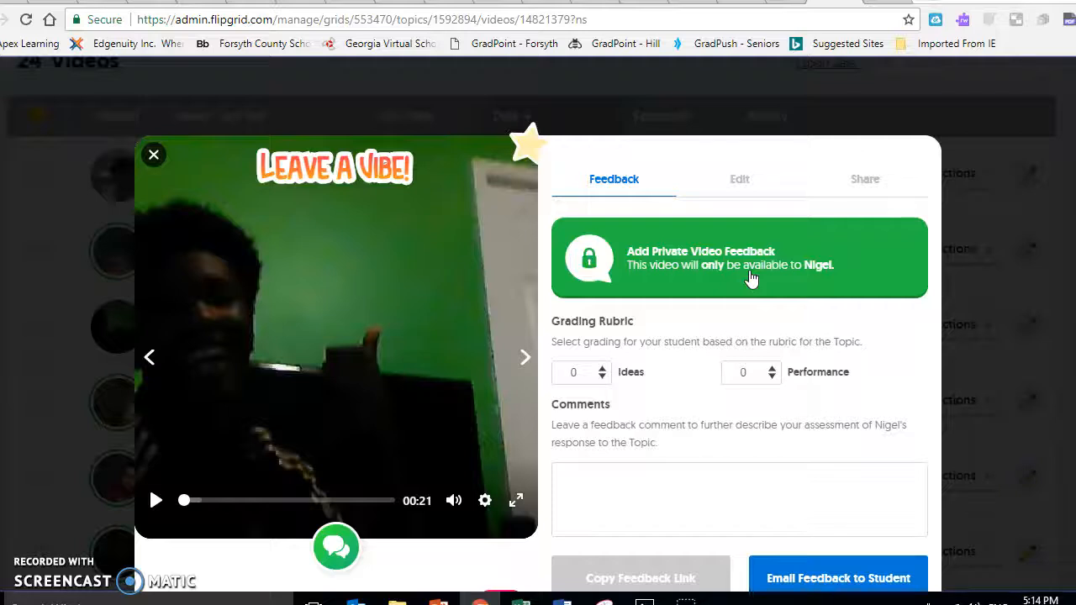
Start Add Private Video Feedback and allow Chrome camera and microphone access.
click(689, 263)
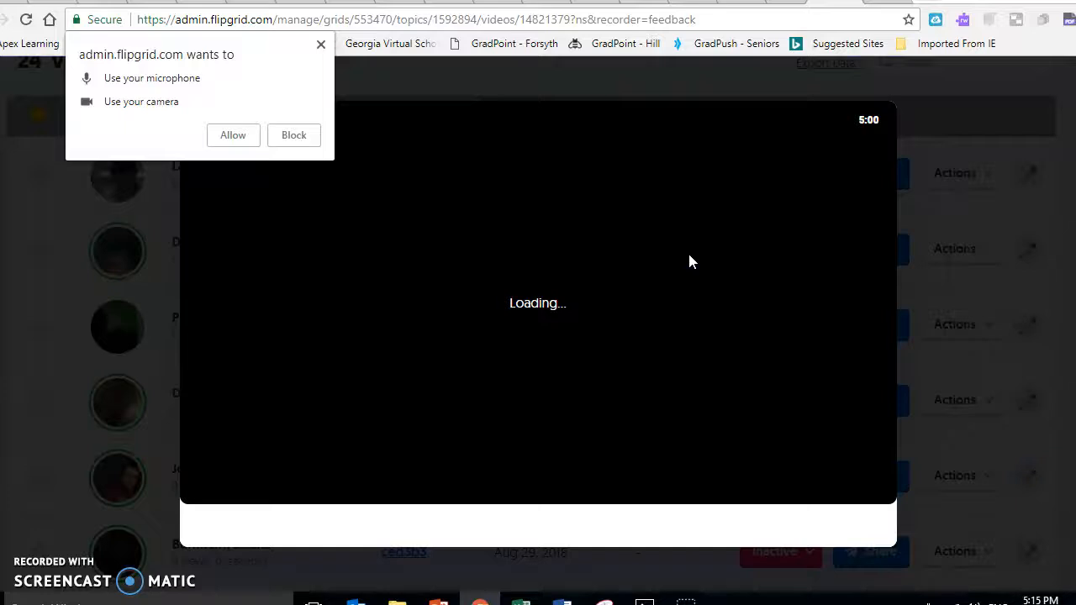
click(232, 135)
click(237, 137)
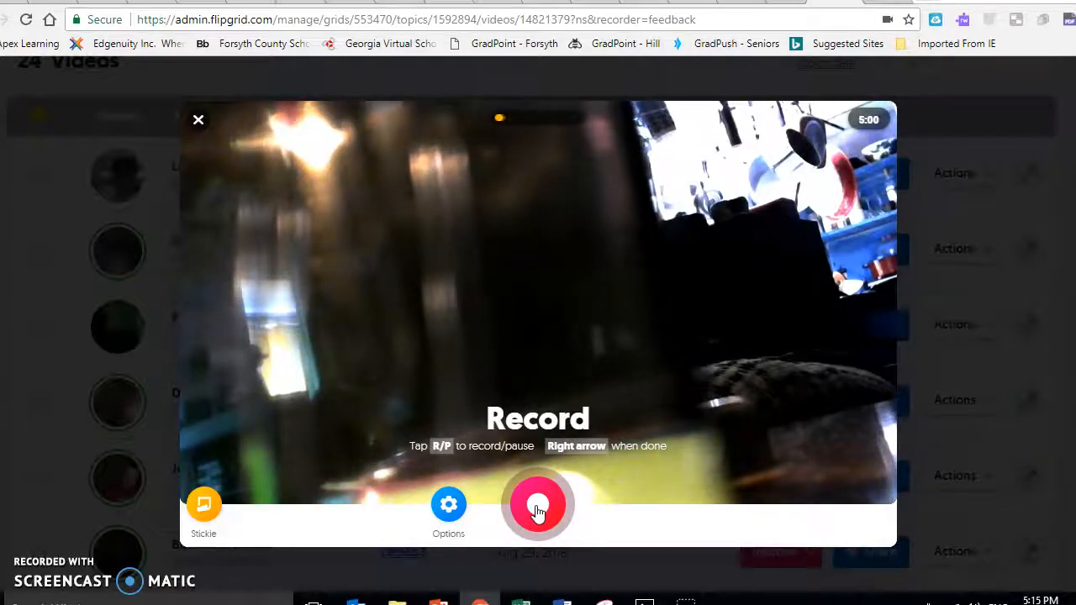
Record about 30 seconds of webcam feedback, then pause with 4:30 remaining.
click(538, 507)
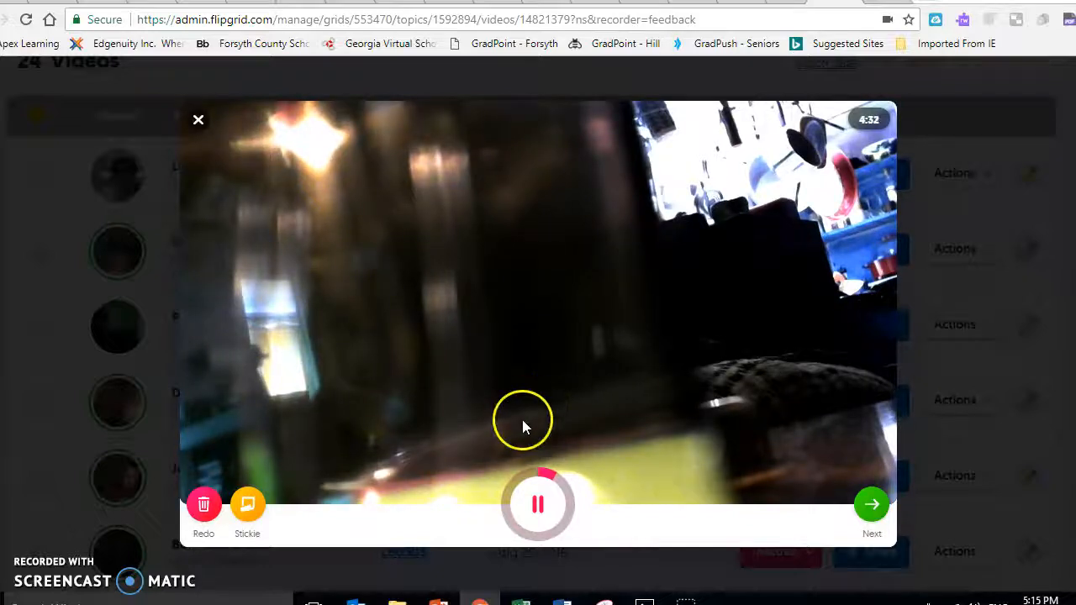
click(536, 508)
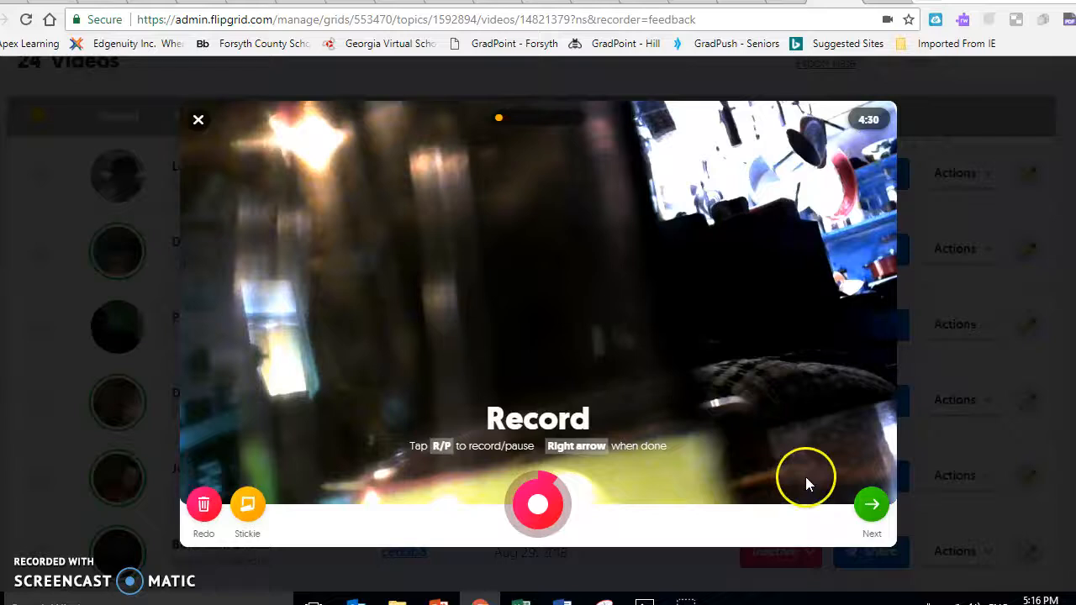
Add and write a stickie note on the recording, then accept the clip.
click(246, 507)
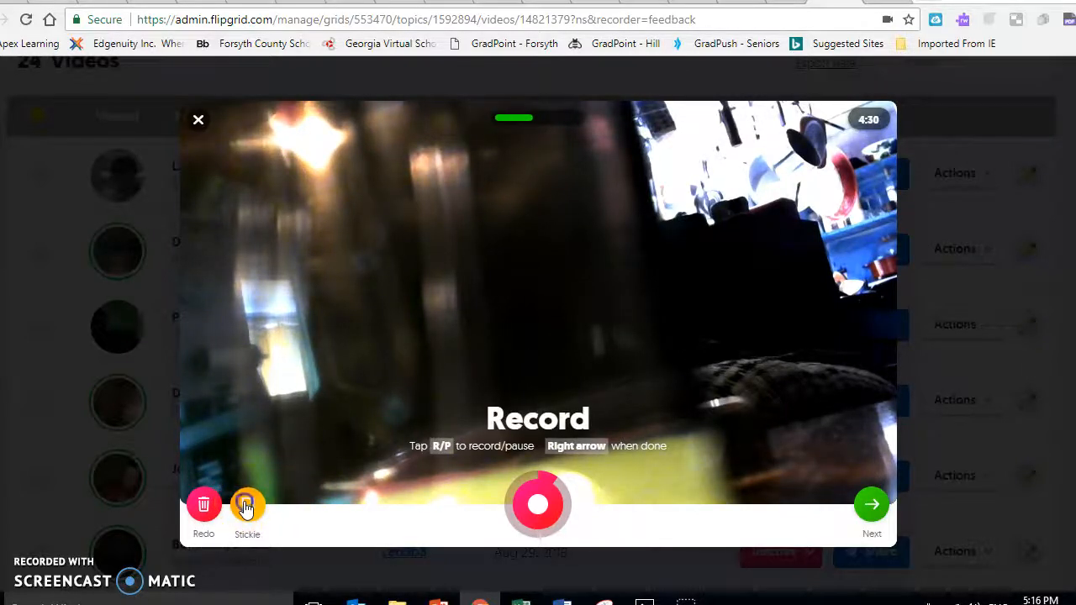
click(276, 390)
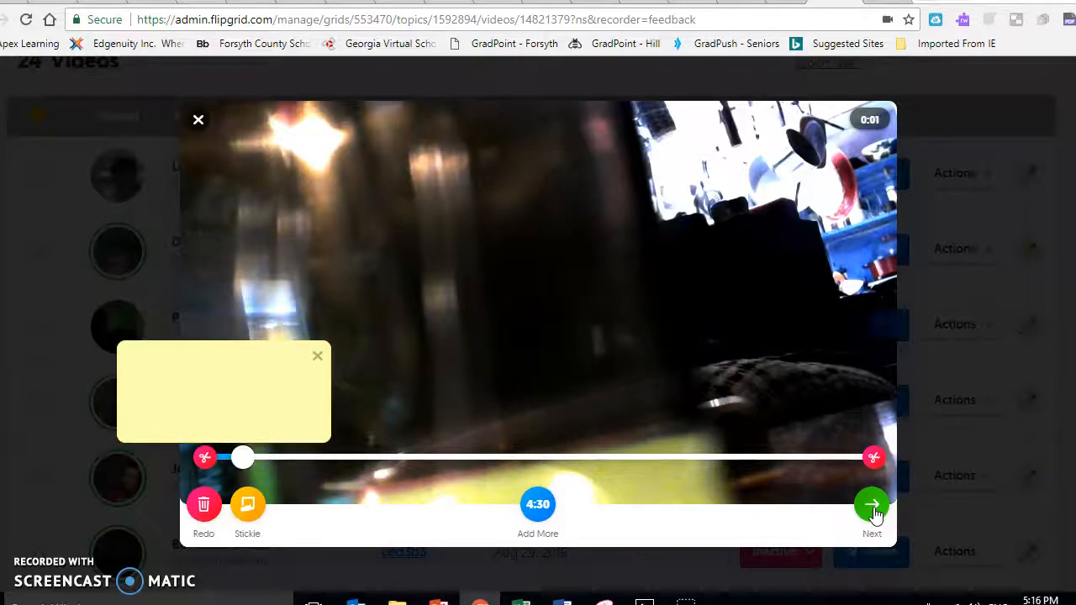
click(872, 506)
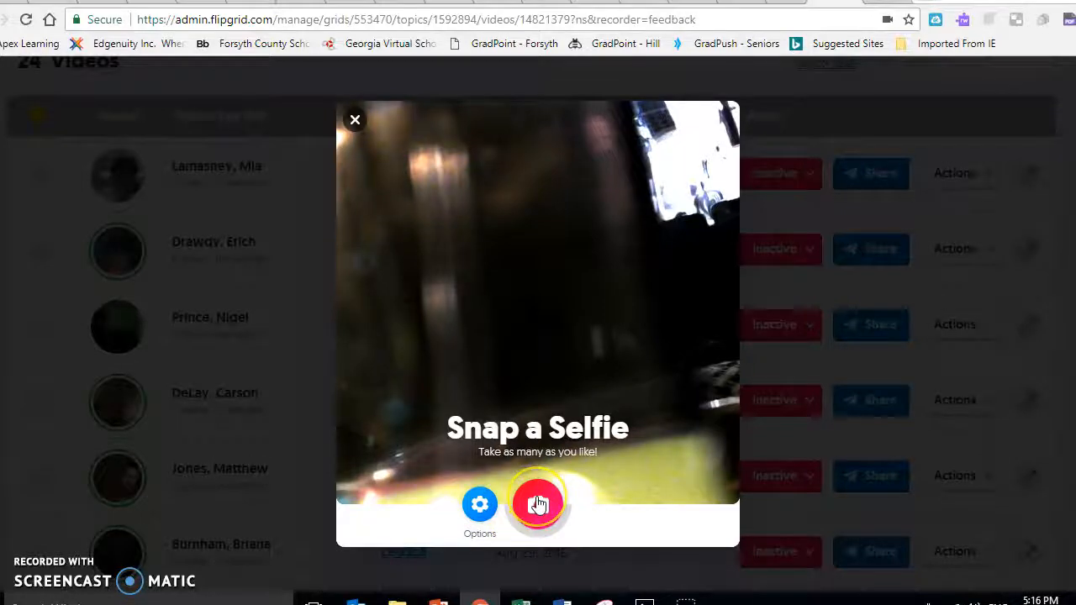
Snap a selfie photo for the feedback.
click(480, 503)
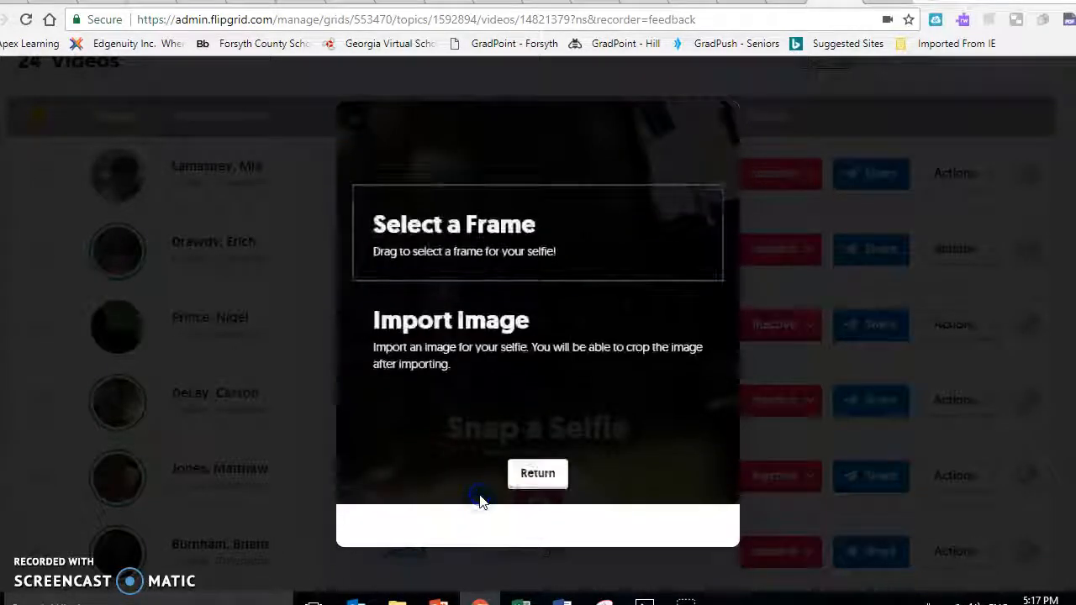
click(546, 475)
click(540, 511)
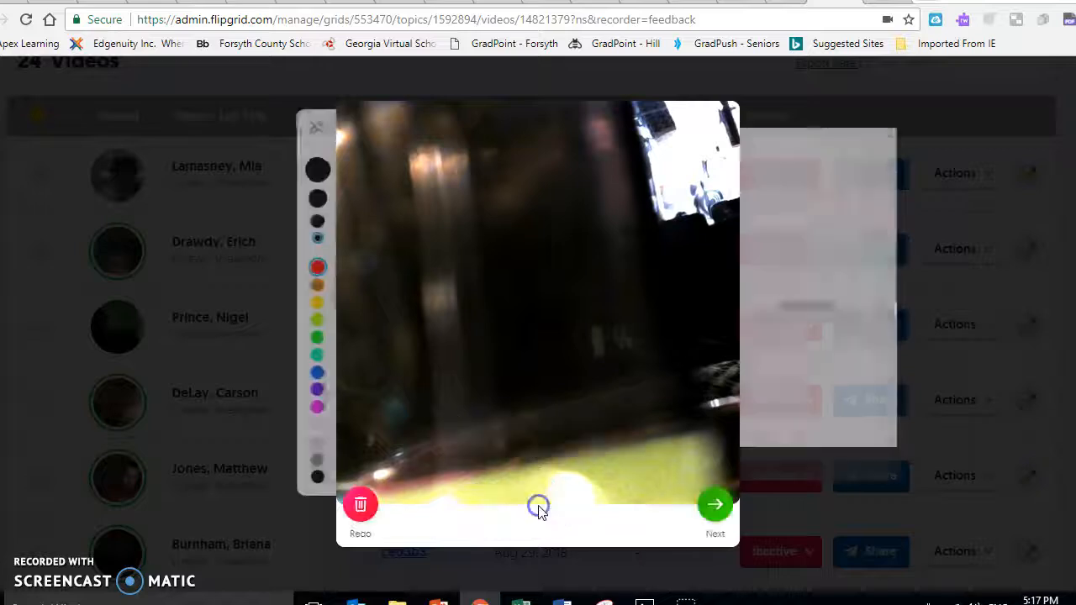
Decorate the selfie with the star-glasses sticker and save the feedback.
click(721, 507)
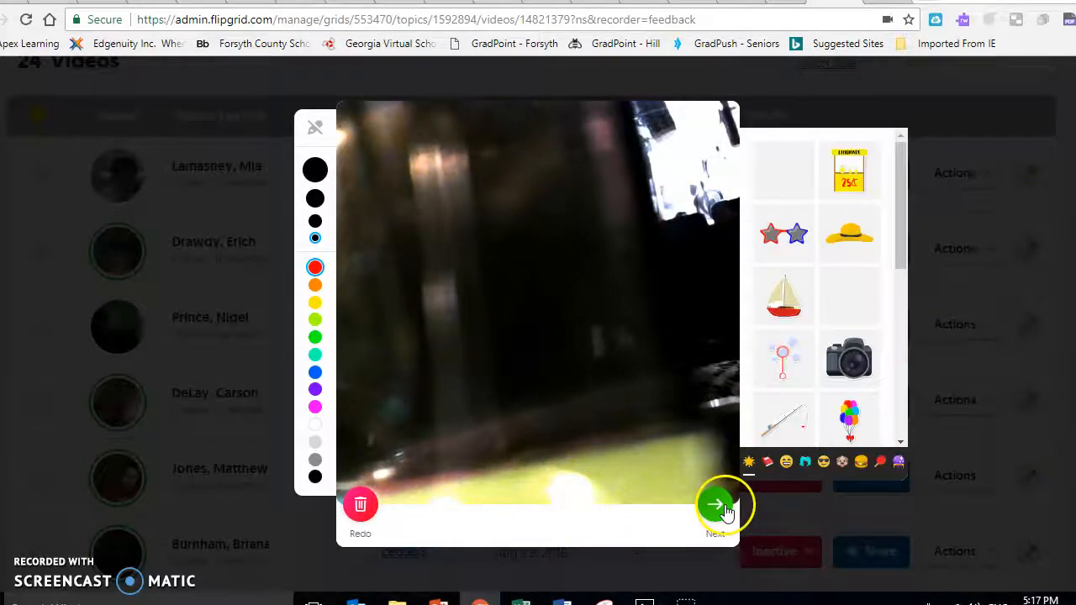
click(716, 505)
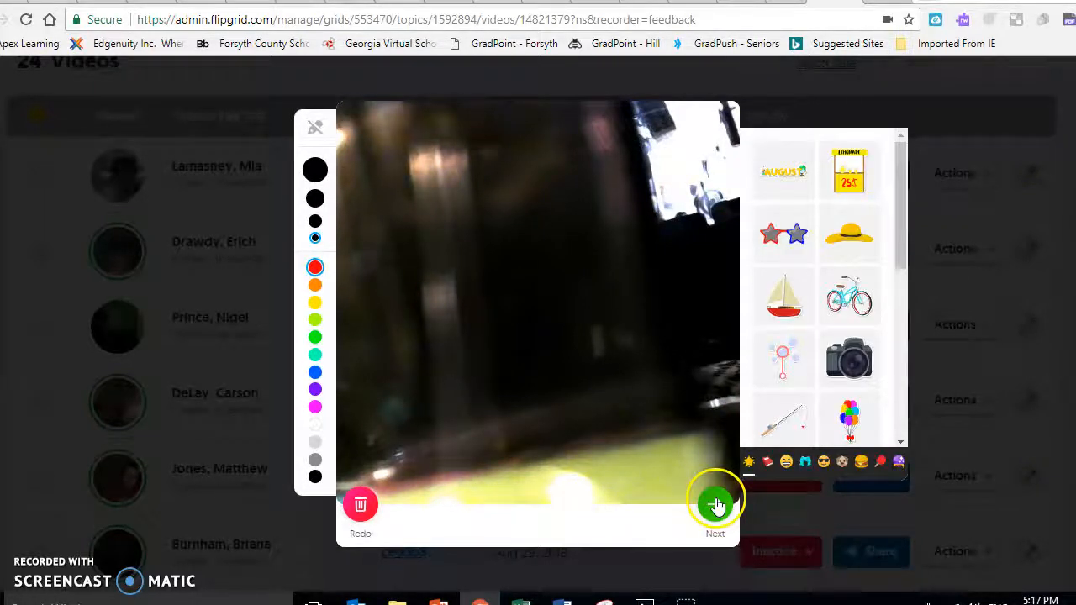
click(857, 299)
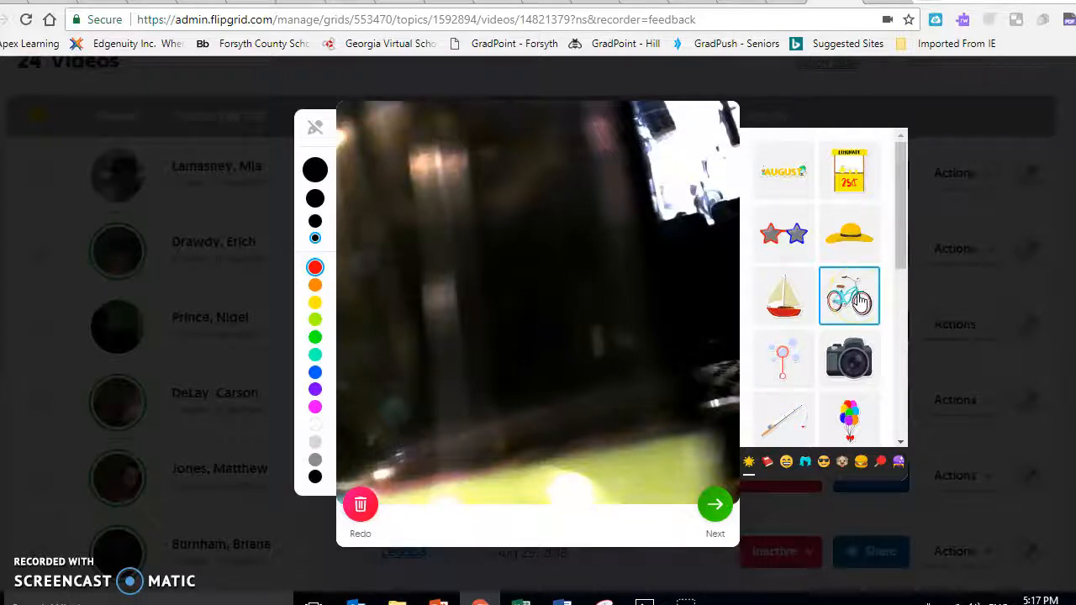
click(783, 232)
click(658, 504)
click(716, 504)
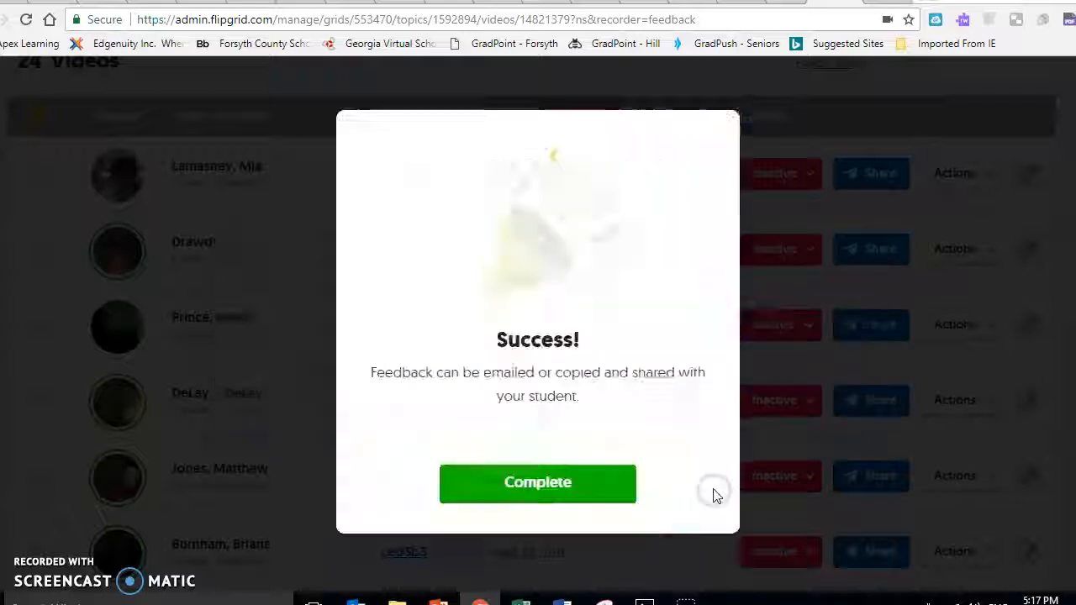
Complete the saved feedback and request its shareable feedback link.
click(561, 489)
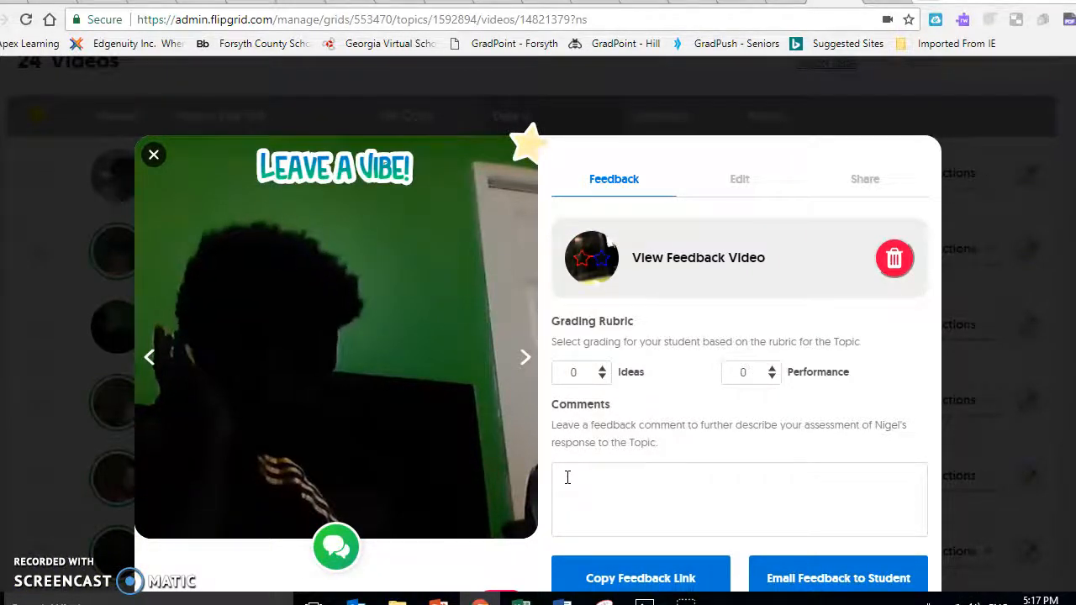
click(901, 276)
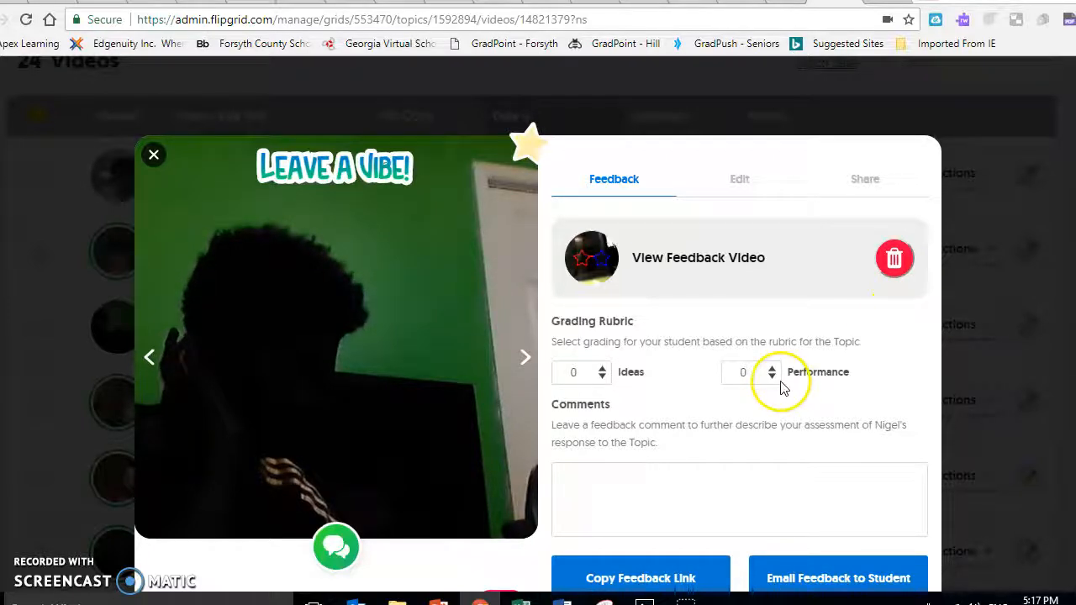
scroll(749, 480, down, 3)
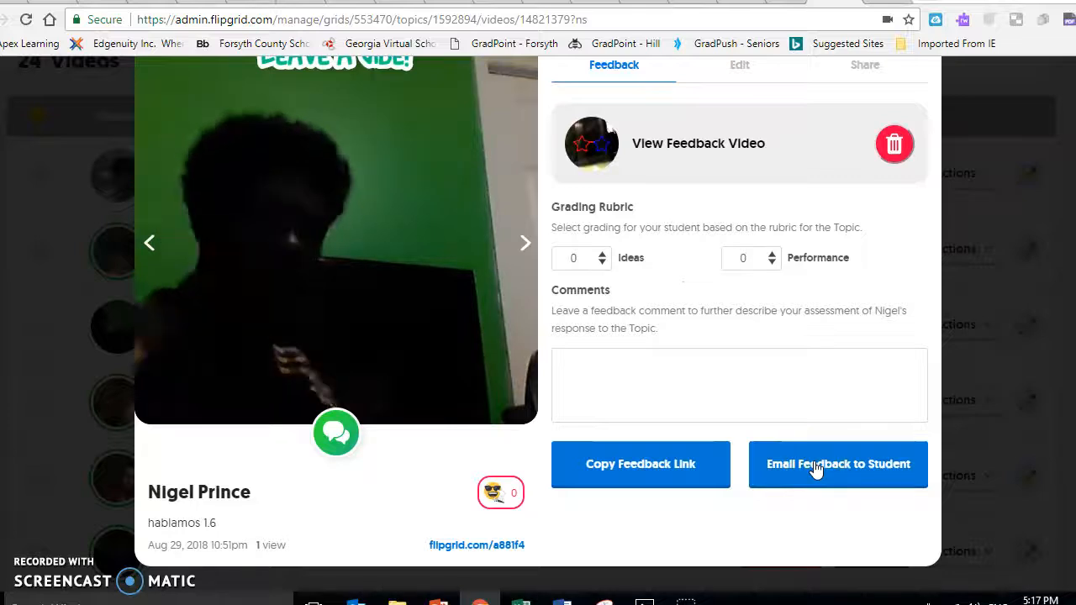
click(619, 462)
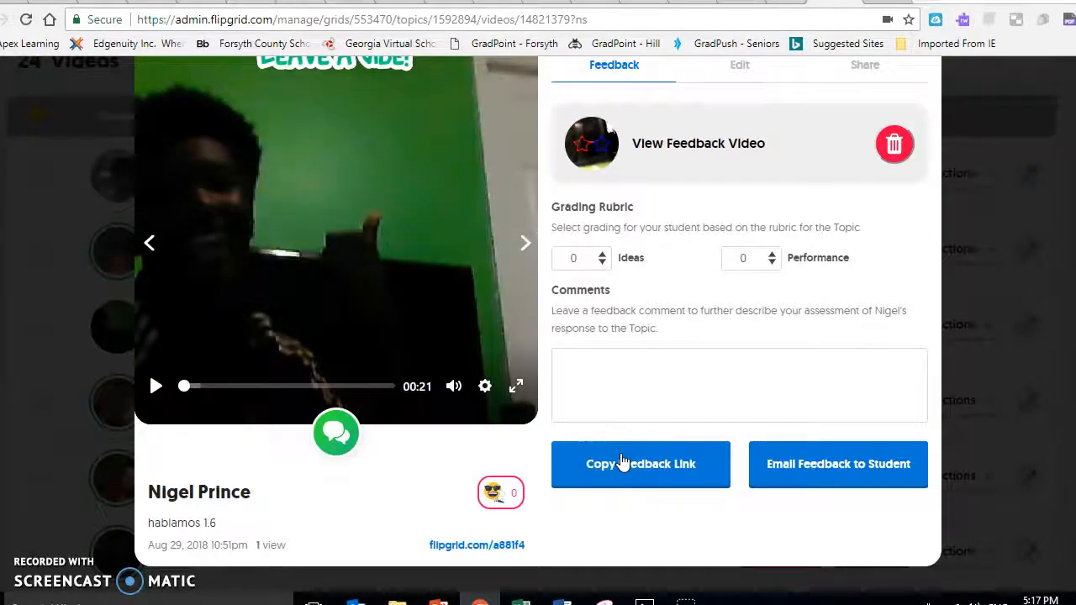
click(780, 458)
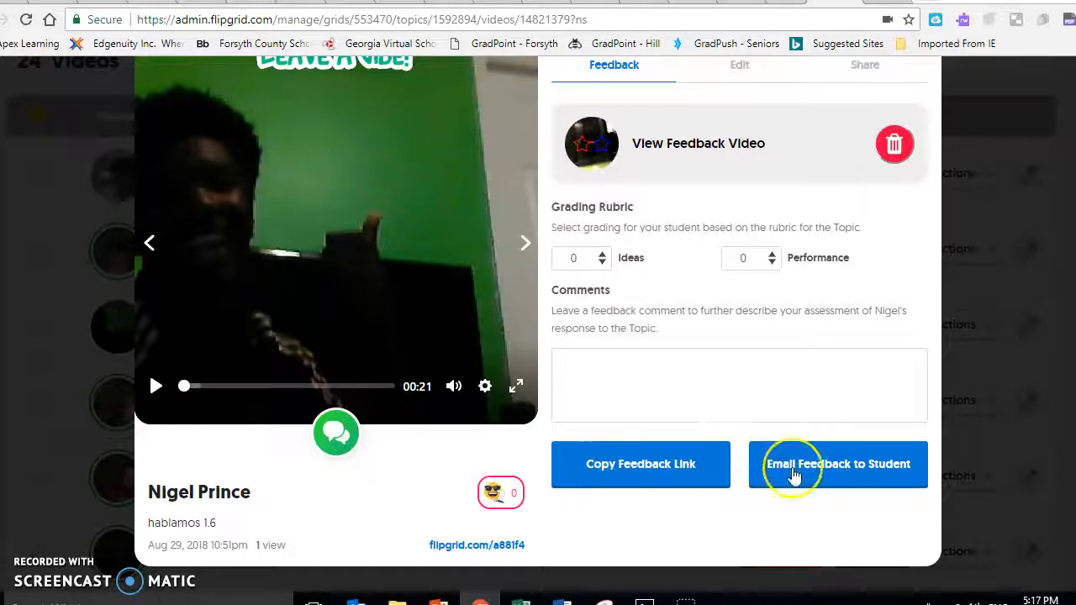
click(683, 464)
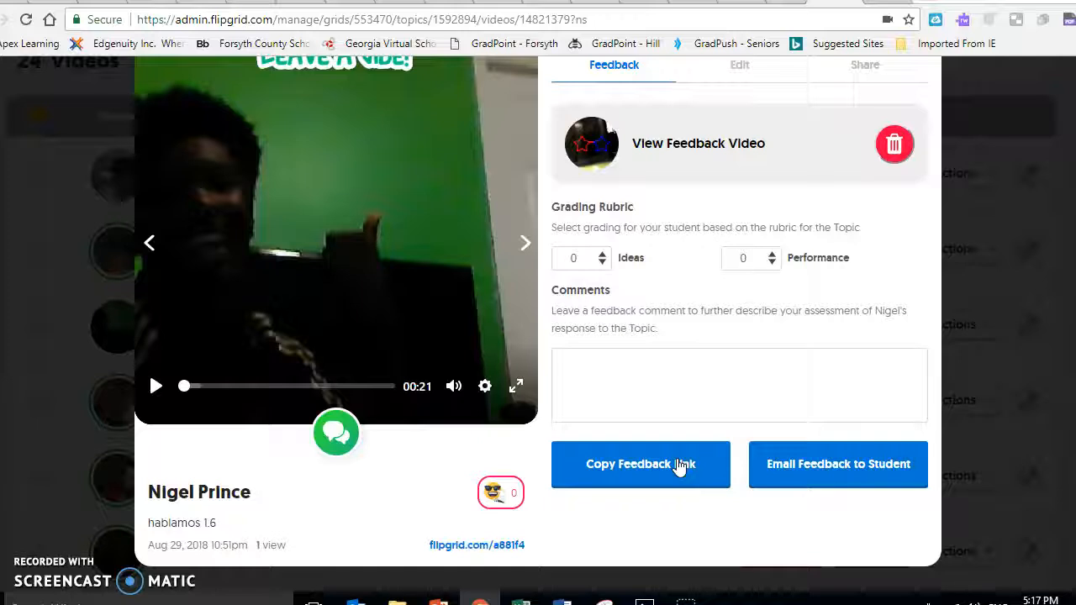
Show the feedback link and passcode in Share Feedback and copy the link.
scroll(786, 231, up, 2)
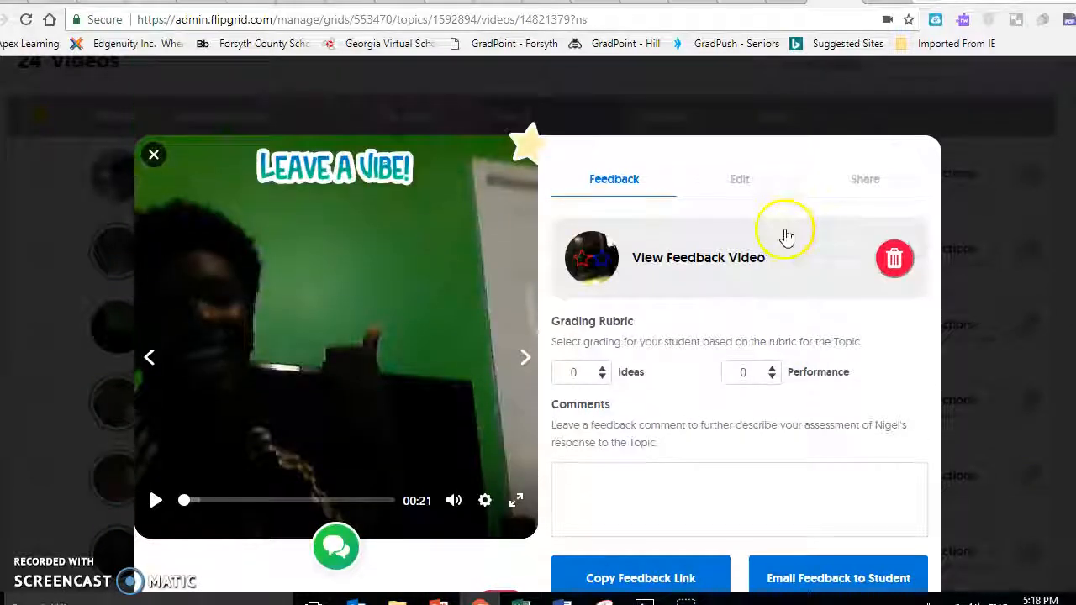
scroll(787, 237, down, 2)
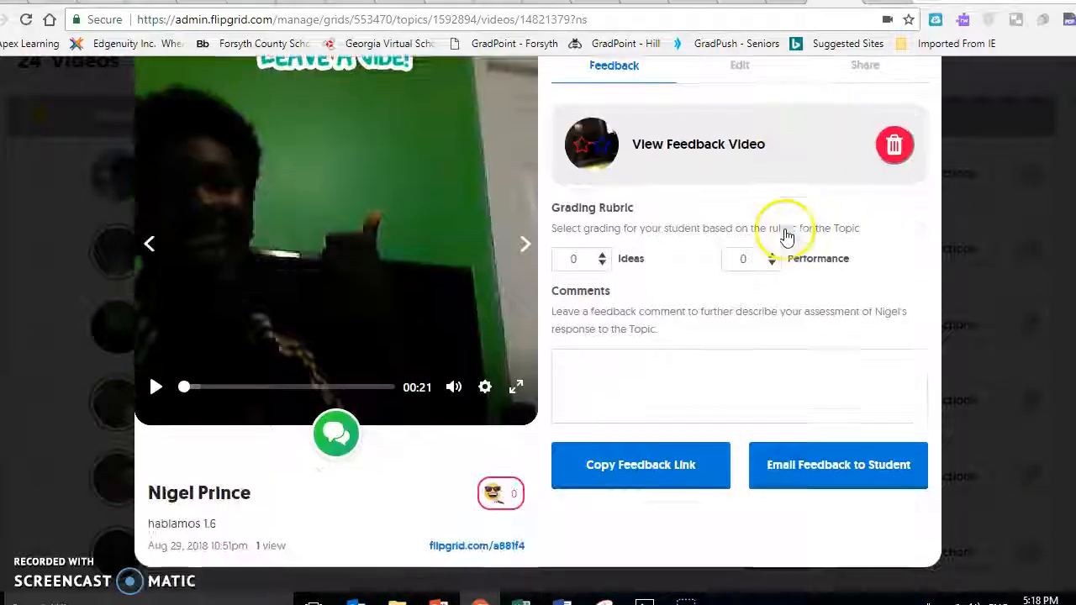
click(653, 472)
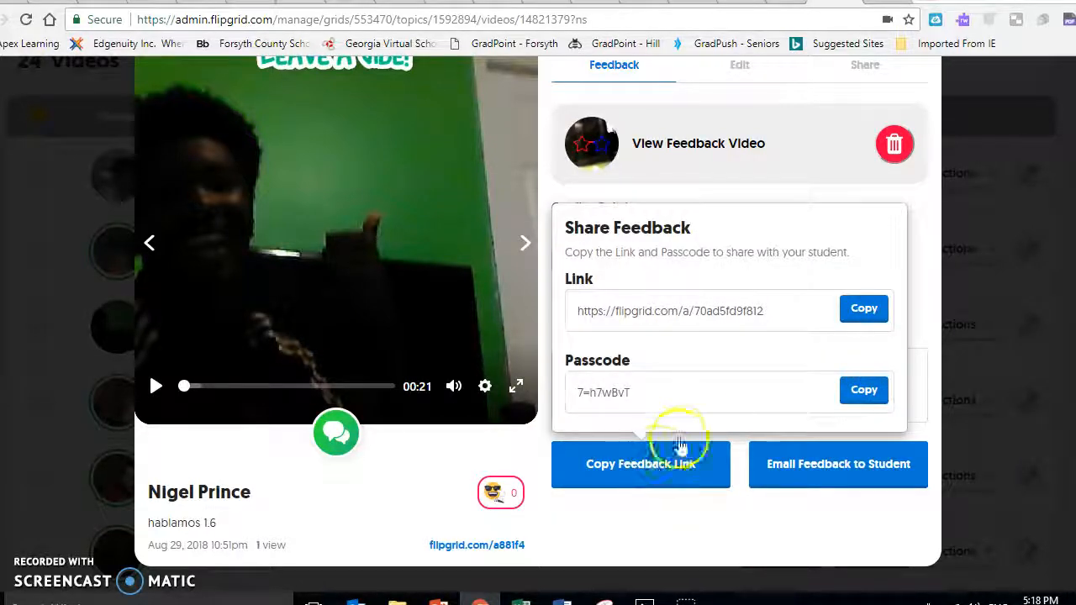
click(864, 309)
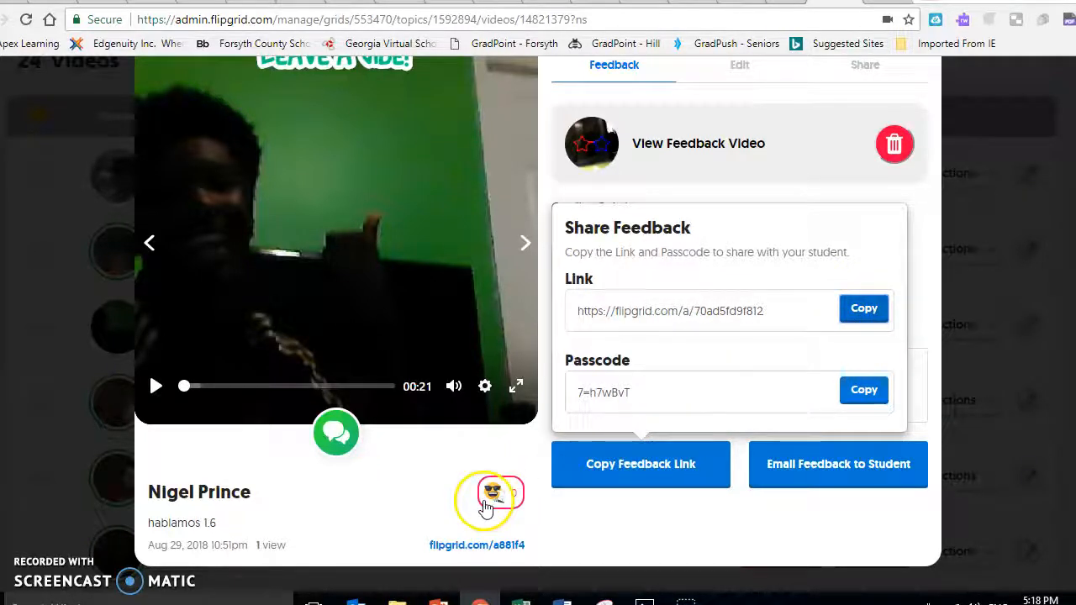
scroll(776, 327, up, 1)
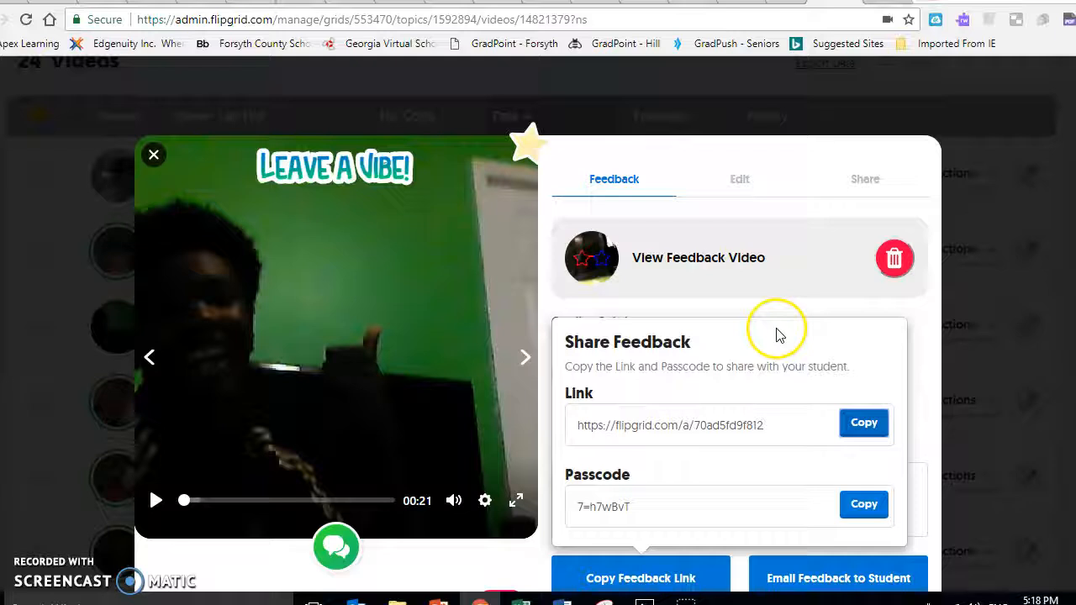
scroll(777, 332, down, 1)
scroll(776, 329, up, 1)
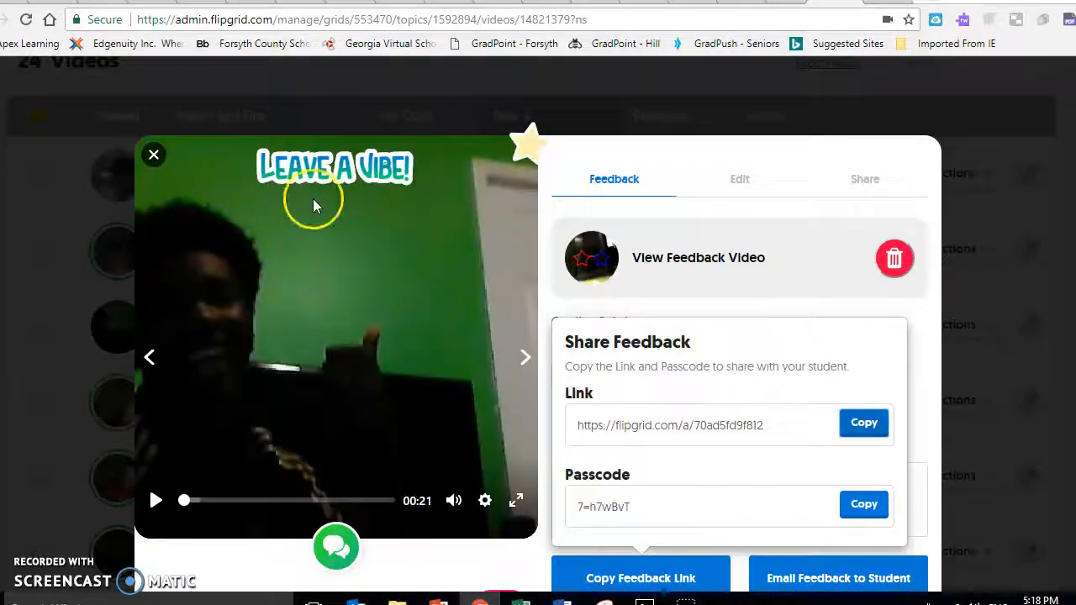
Close the response's feedback window, returning to the topic video list showing 3 views.
click(154, 159)
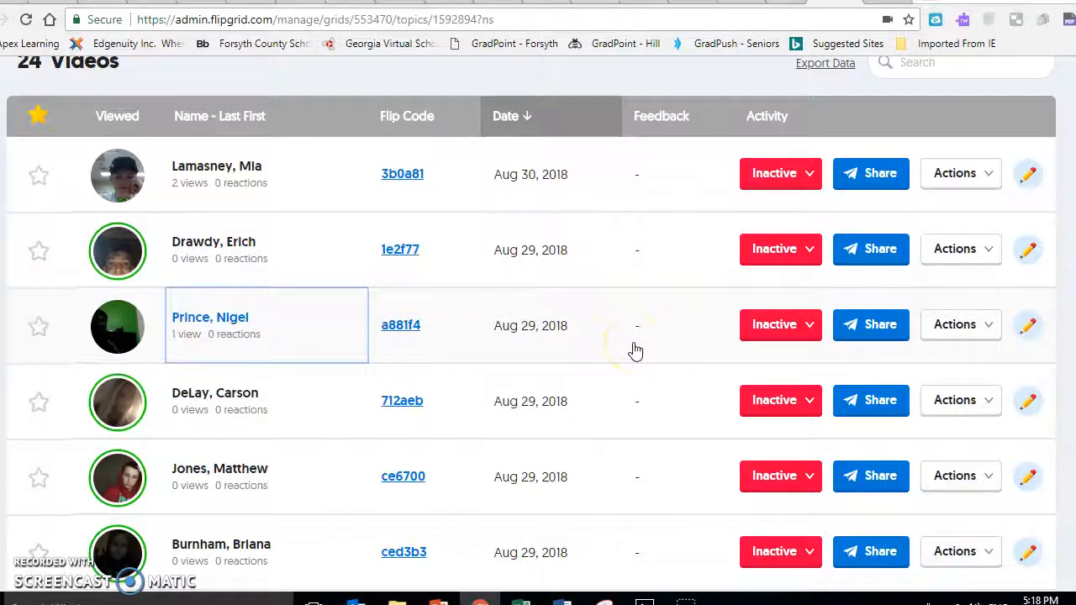
click(973, 334)
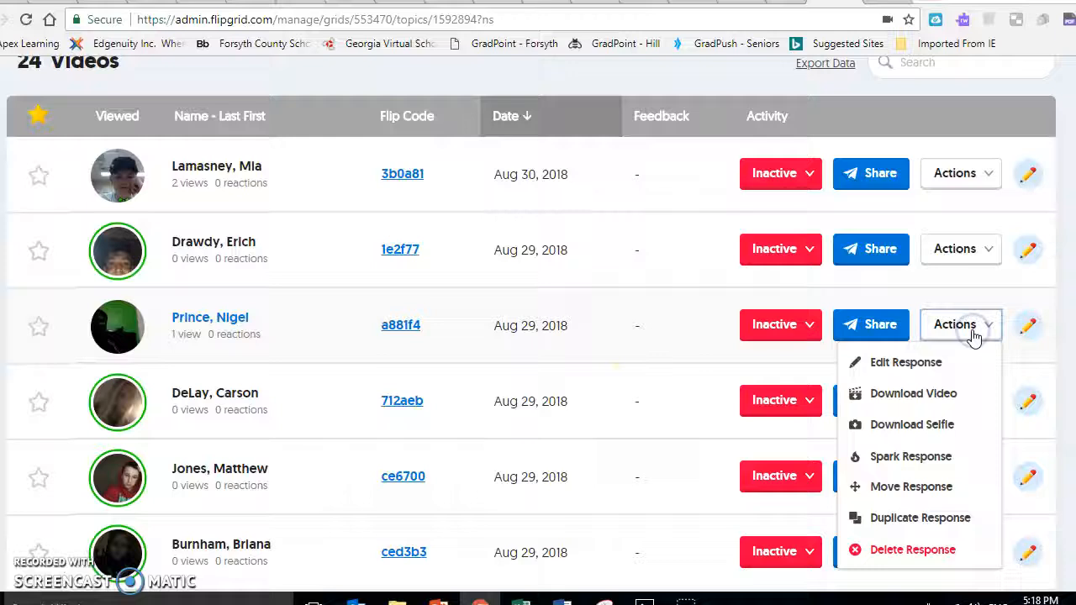
click(973, 335)
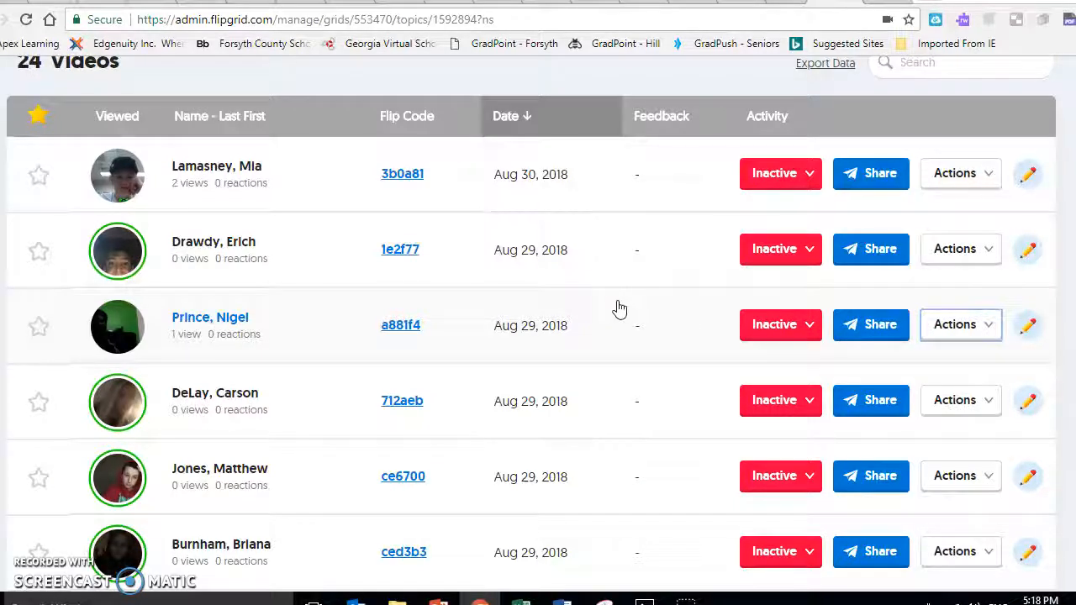
drag(619, 310, 665, 313)
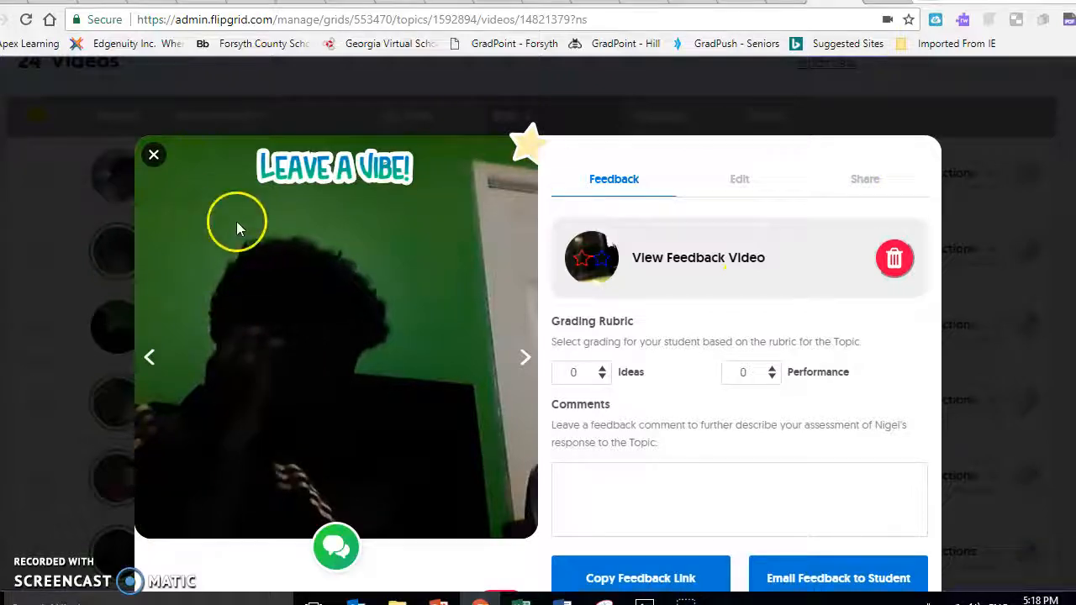
click(153, 157)
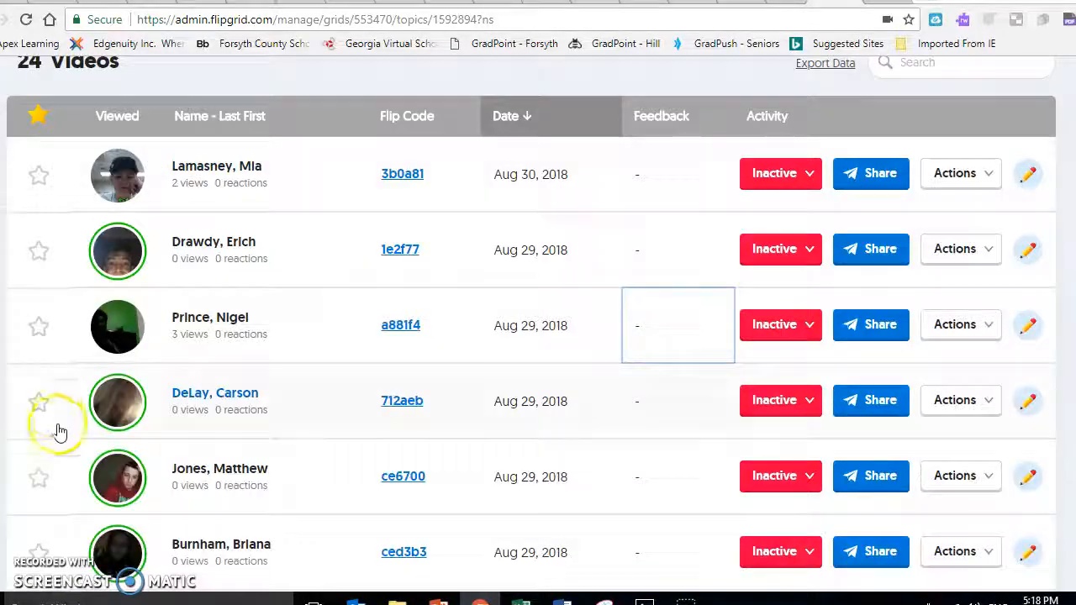